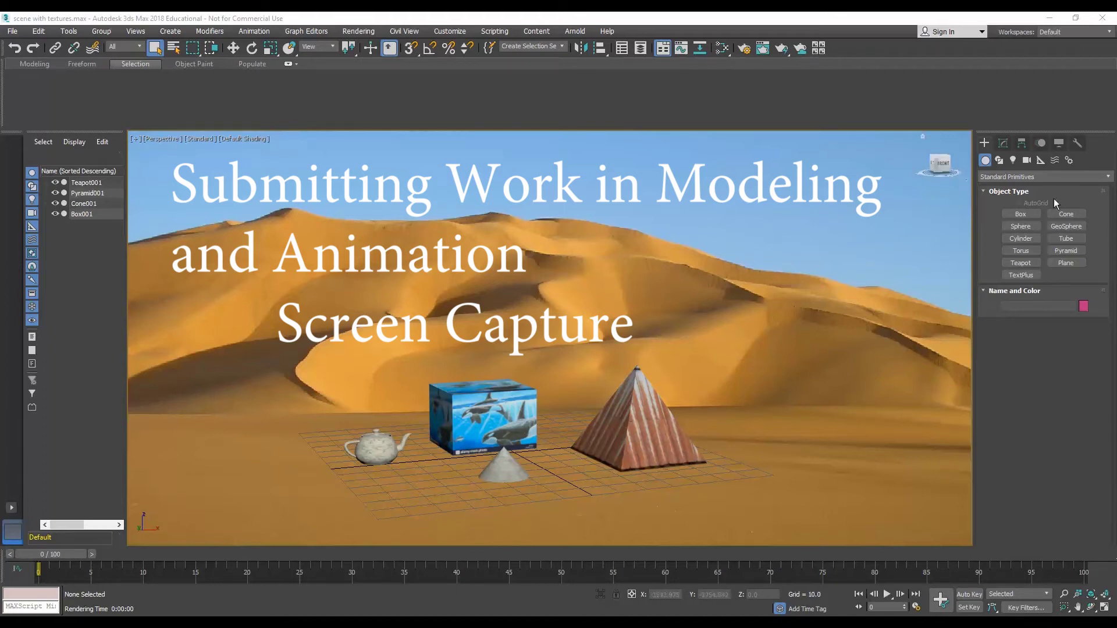
Step: Add a Bend modifier to Pyramid001 and set its bend angle to -21
{"action": "left_click", "coordinate": [643, 439]}
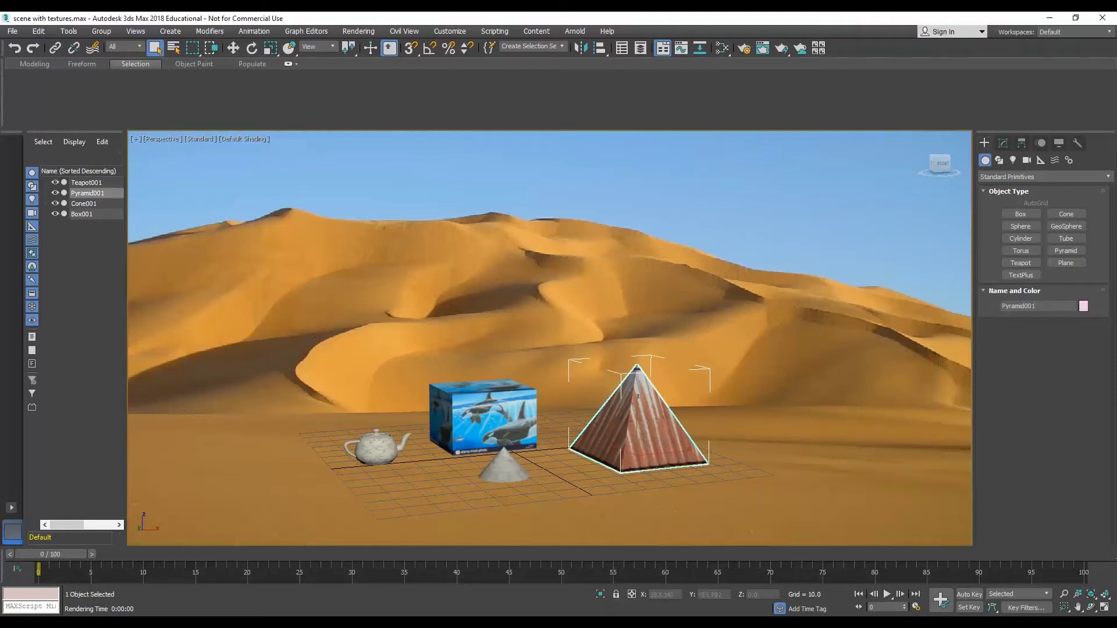
{"action": "left_click", "coordinate": [1003, 143]}
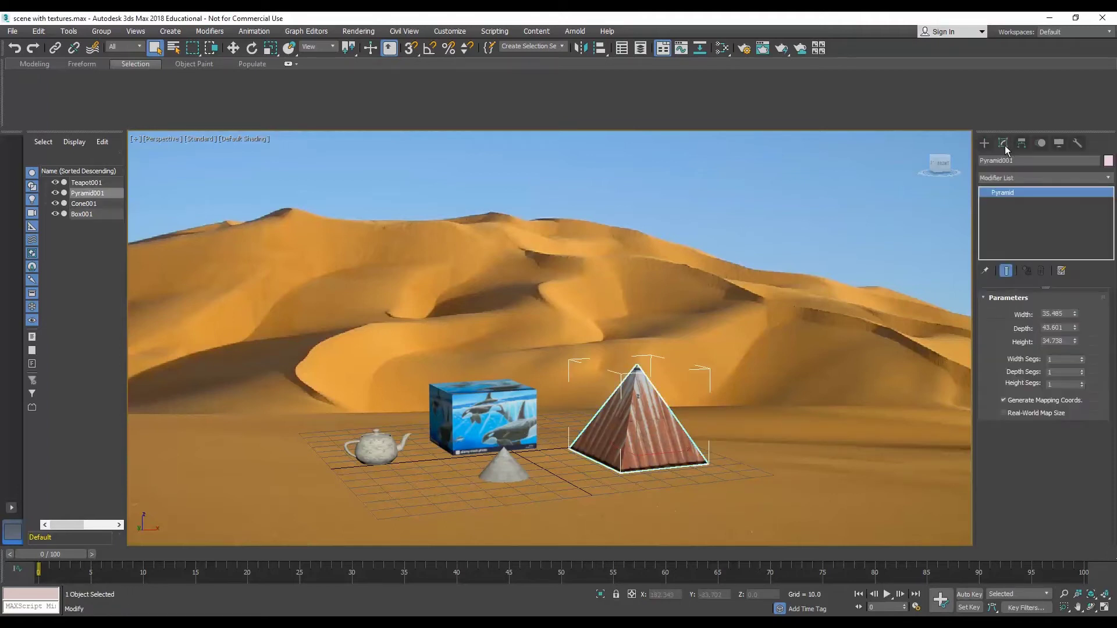
{"action": "left_click", "coordinate": [1014, 178]}
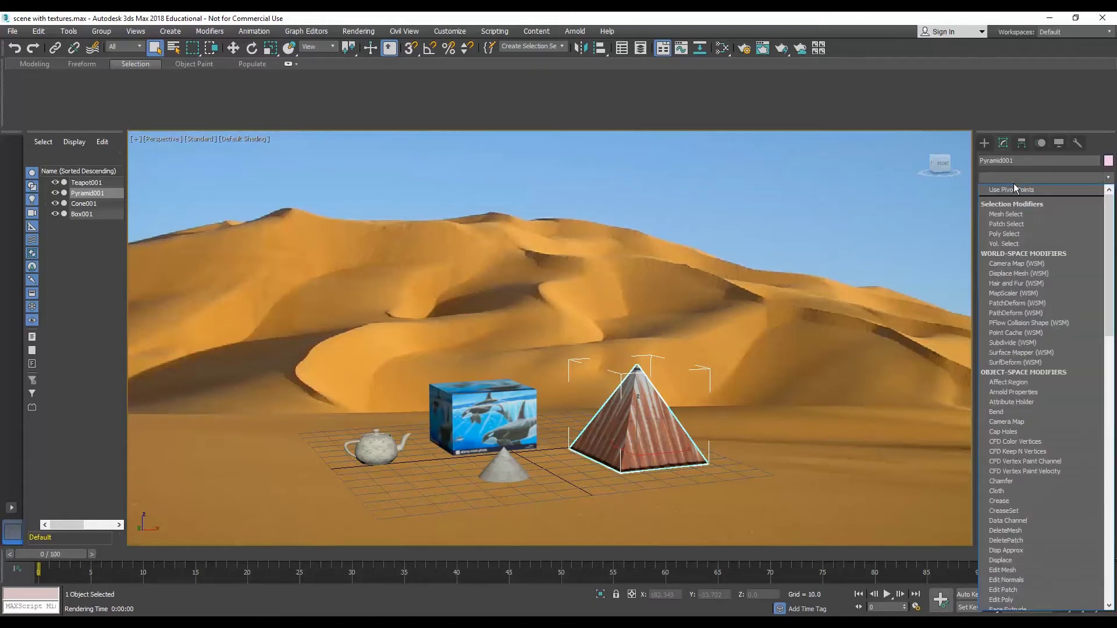
{"action": "left_click", "coordinate": [1017, 412]}
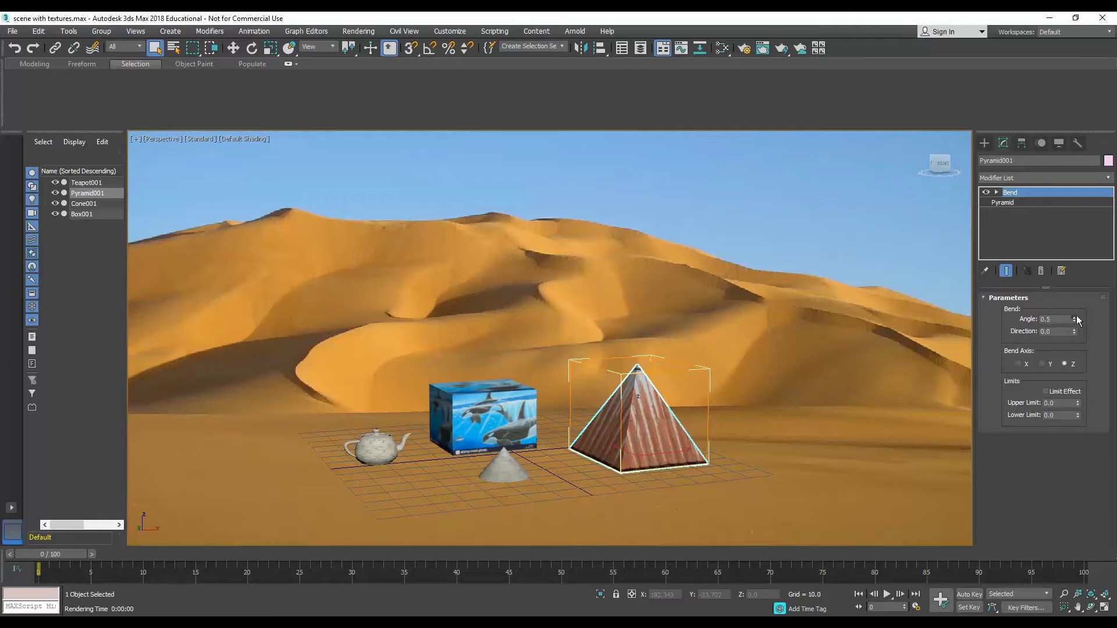
{"action": "left_click_drag", "start_coordinate": [1075, 319], "coordinate": [1077, 342]}
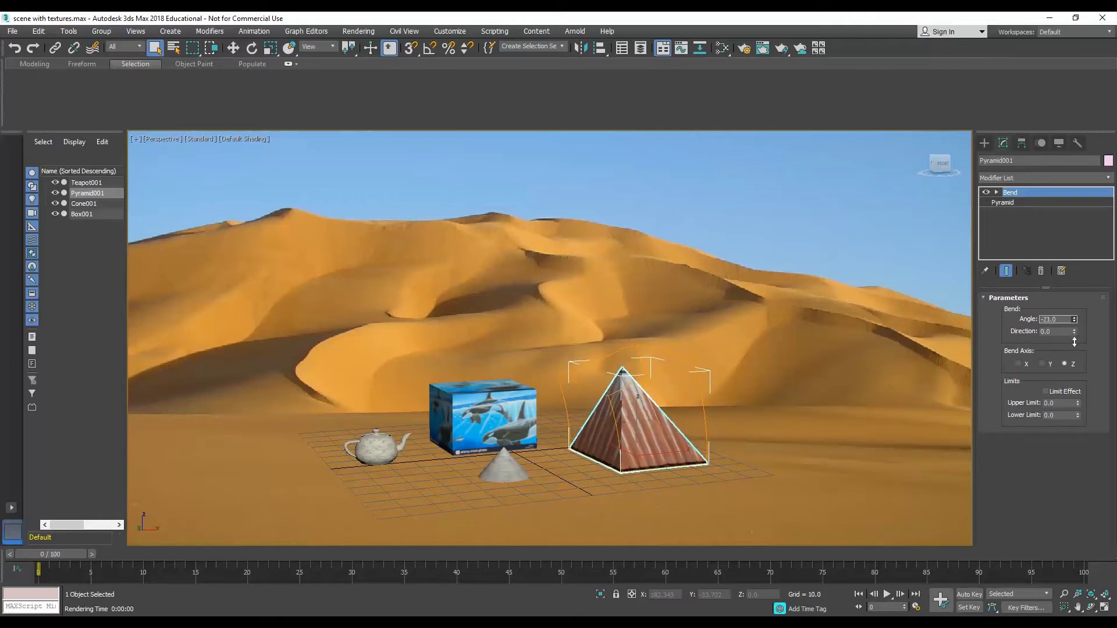
Step: Stack an FFD 2x2x2 modifier above Bend, toggling its Control Points level before collapsing it
{"action": "left_click", "coordinate": [1024, 181]}
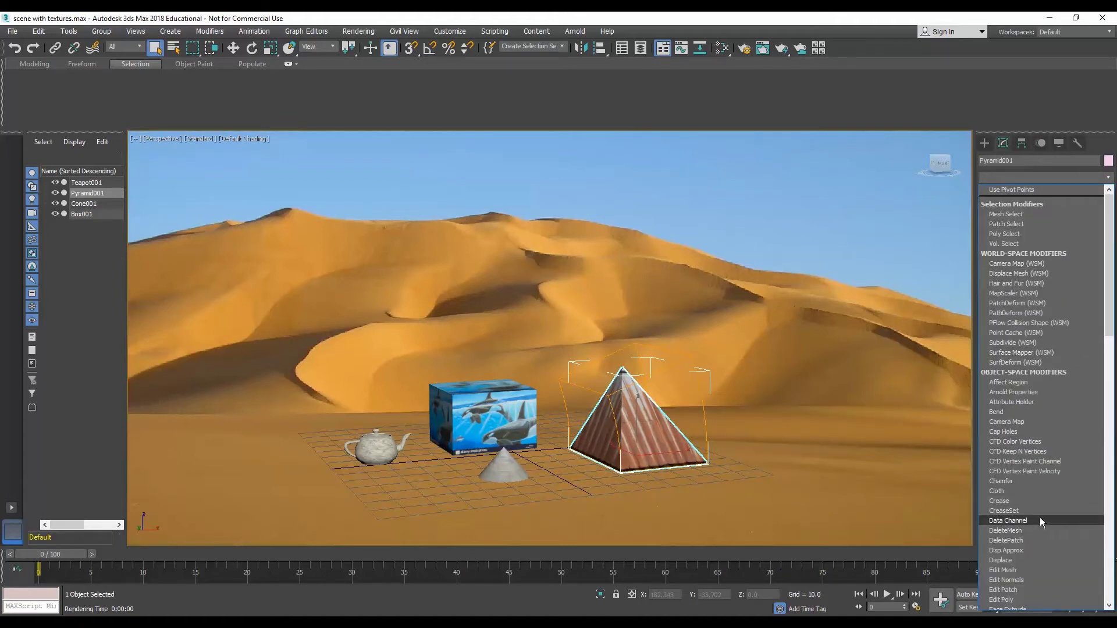
{"action": "scroll", "coordinate": [1041, 522], "scroll_direction": "down", "scroll_amount": 3}
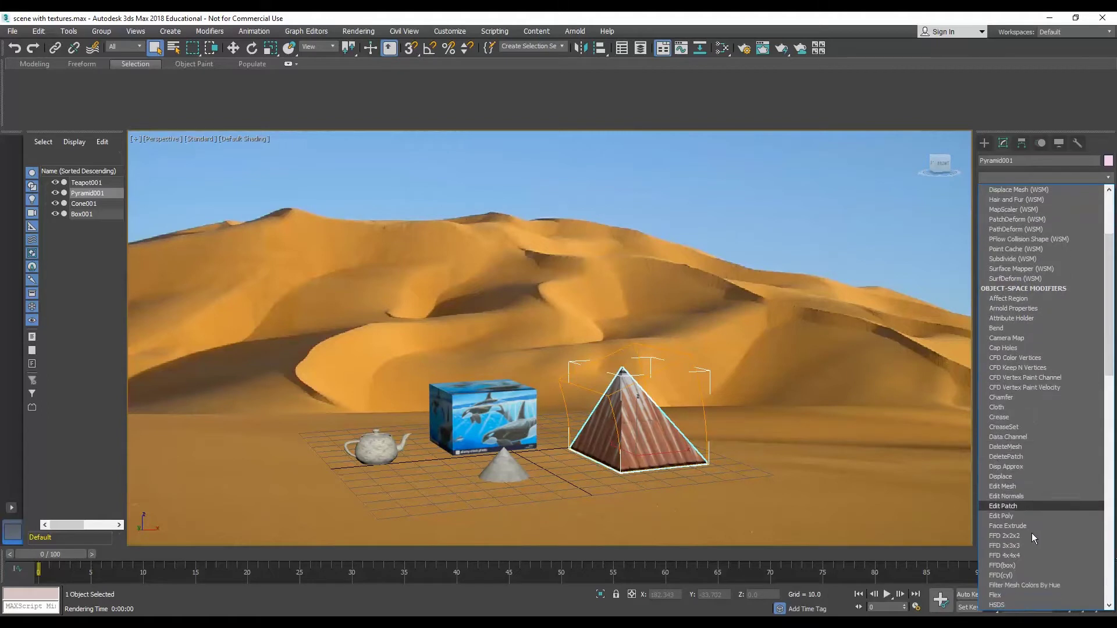
{"action": "scroll", "coordinate": [1032, 533], "scroll_direction": "down", "scroll_amount": 1}
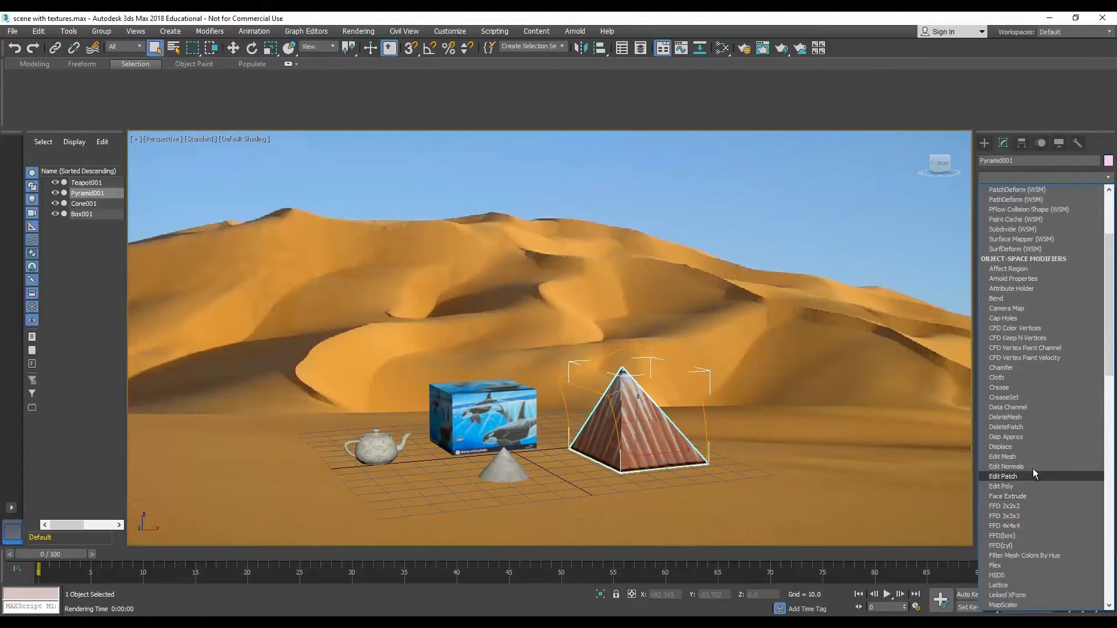
{"action": "left_click", "coordinate": [1025, 507]}
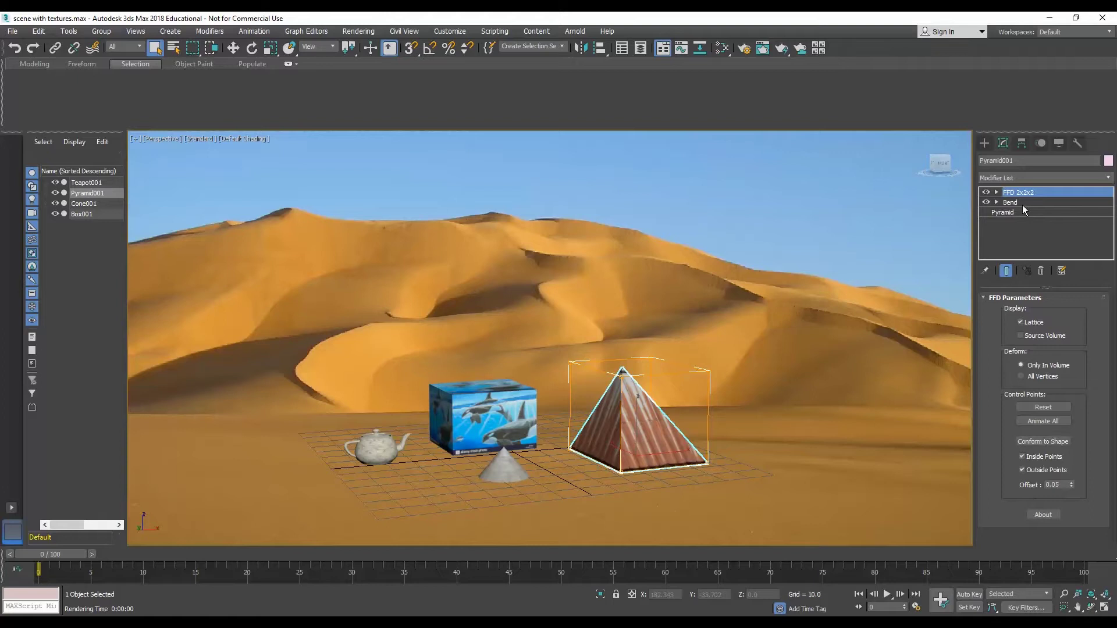
{"action": "left_click", "coordinate": [996, 192]}
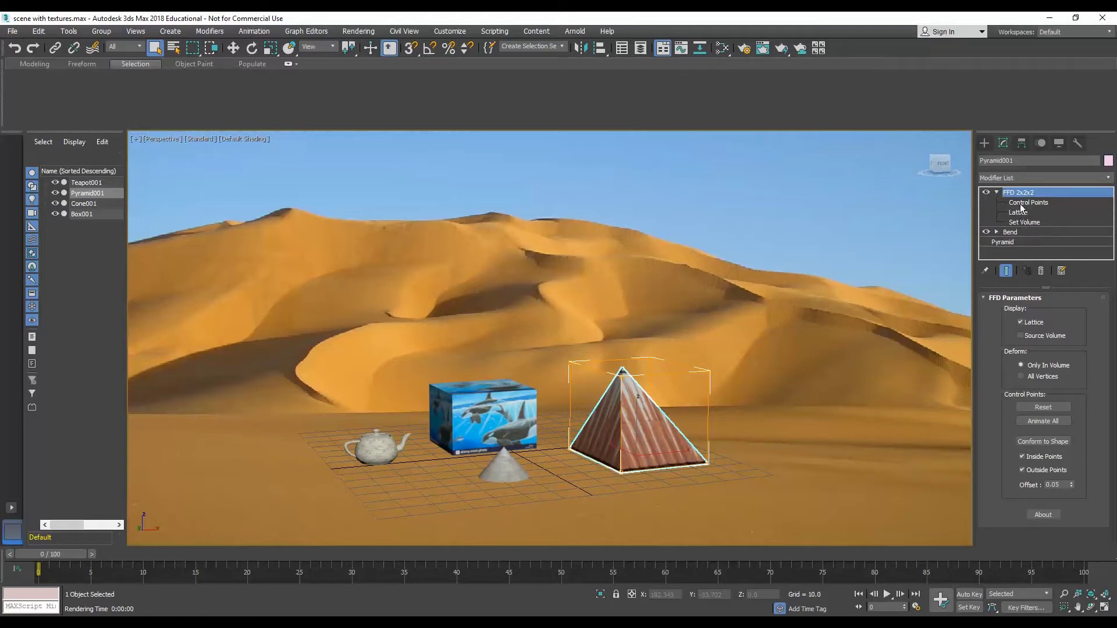
{"action": "left_click", "coordinate": [1020, 204]}
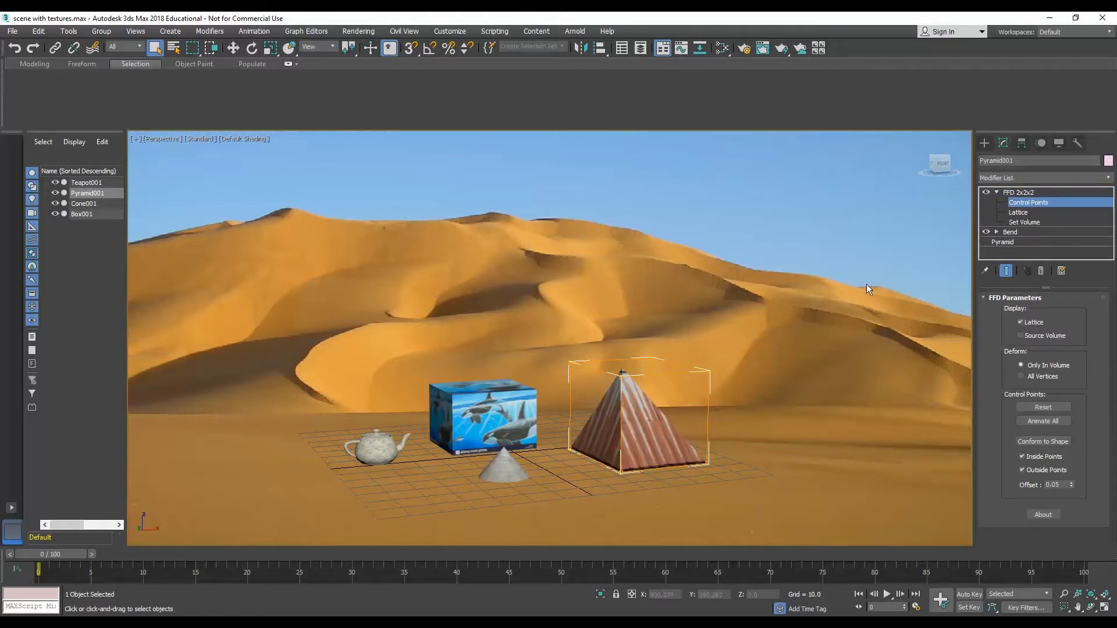
{"action": "left_click", "coordinate": [1011, 194]}
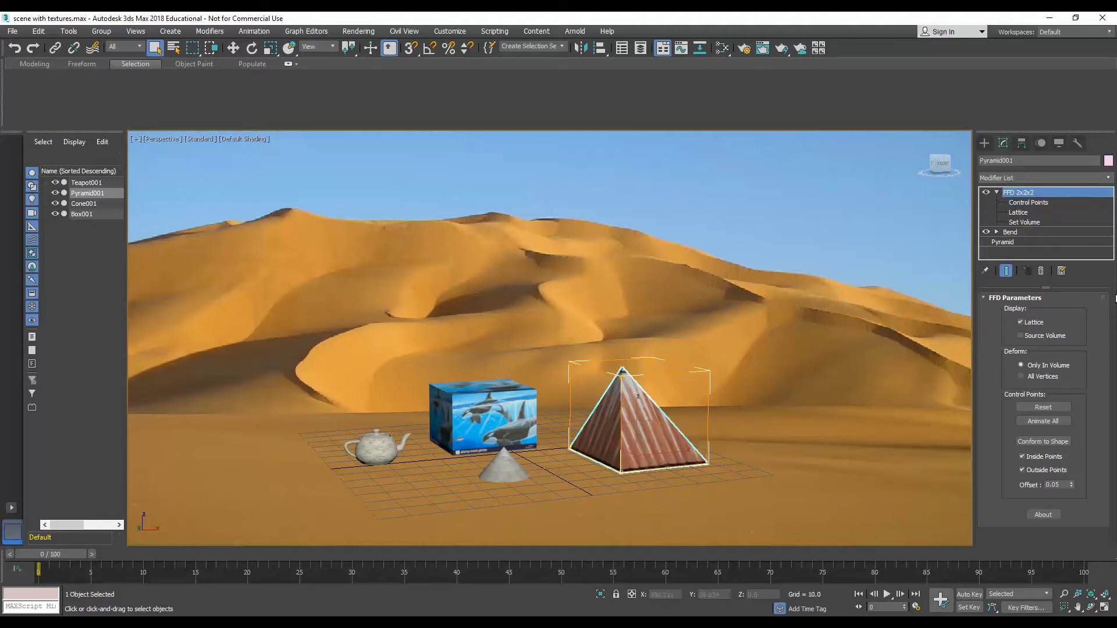
{"action": "left_click", "coordinate": [997, 193]}
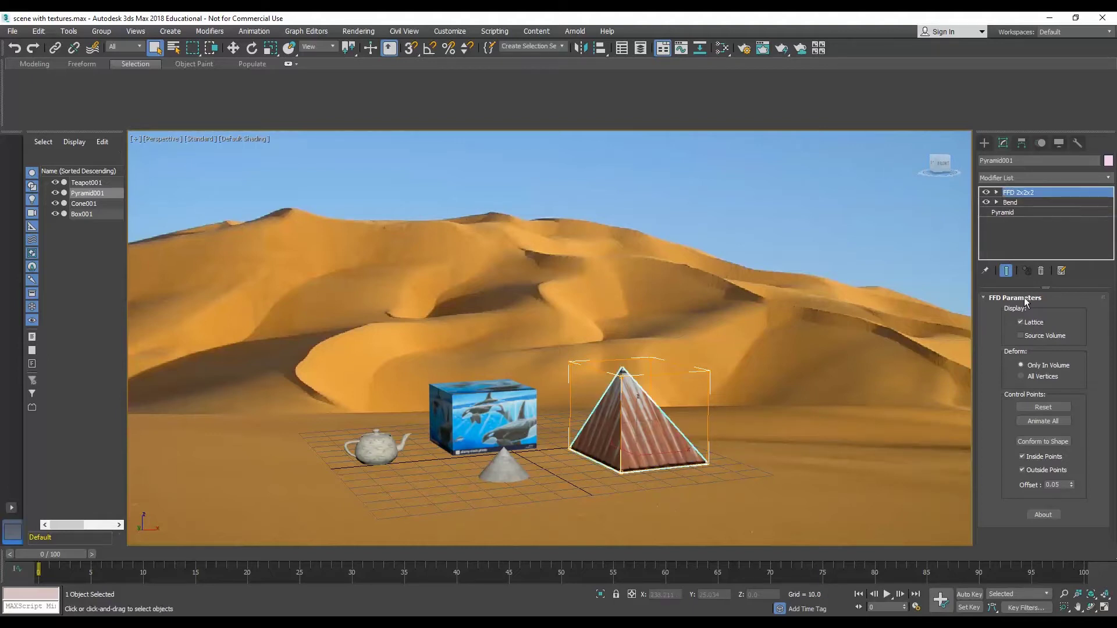
Step: Add TurboSmooth at the top of the stack and raise its Iterations two steps
{"action": "left_click", "coordinate": [1018, 178]}
{"action": "scroll", "coordinate": [1038, 451], "scroll_direction": "down", "scroll_amount": 11}
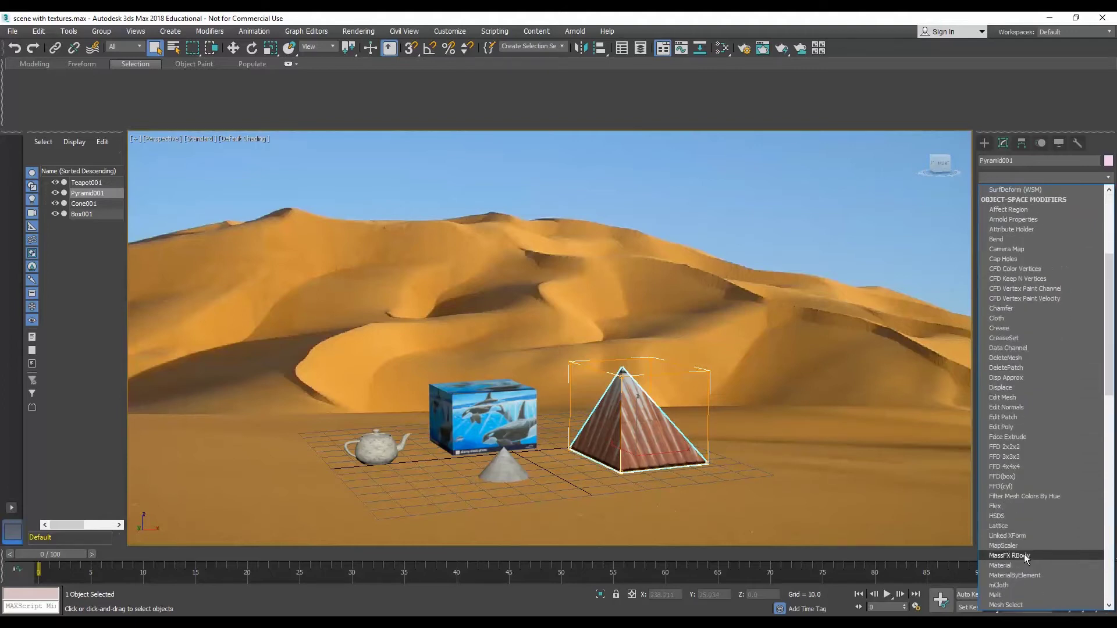
{"action": "scroll", "coordinate": [1030, 544], "scroll_direction": "down", "scroll_amount": 5}
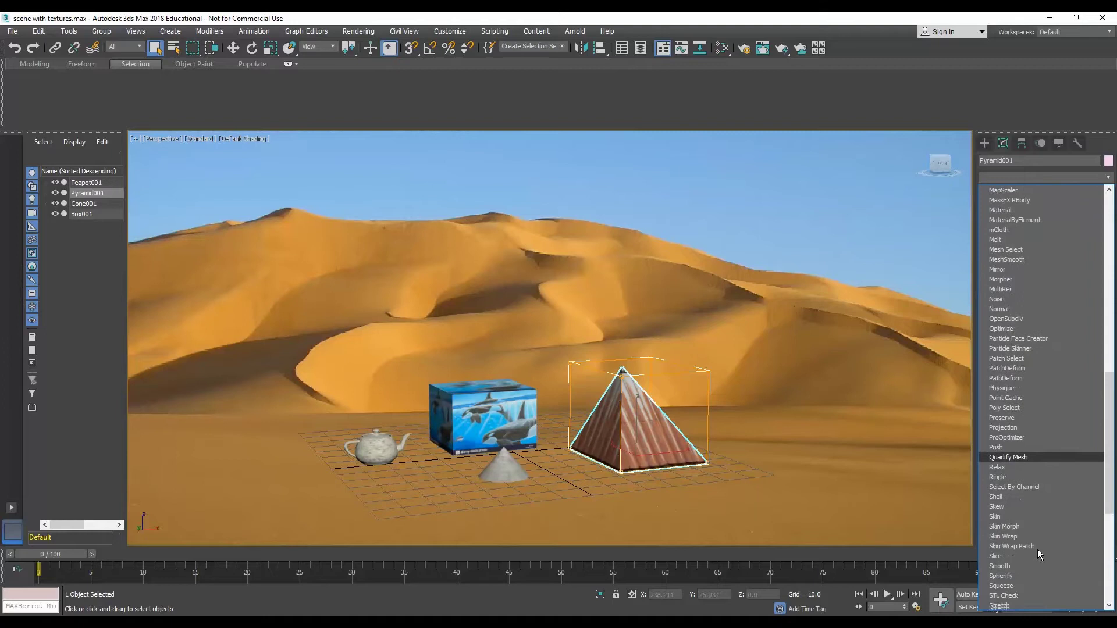
{"action": "scroll", "coordinate": [1038, 550], "scroll_direction": "down", "scroll_amount": 7}
{"action": "scroll", "coordinate": [1036, 427], "scroll_direction": "down", "scroll_amount": 3}
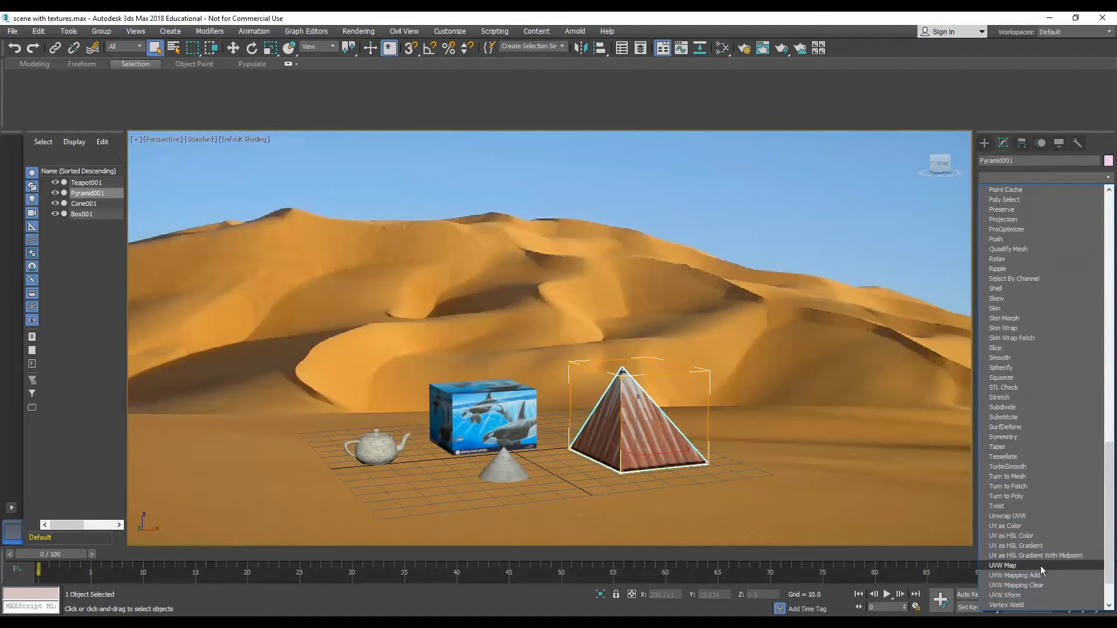
{"action": "scroll", "coordinate": [1037, 437], "scroll_direction": "down", "scroll_amount": 1}
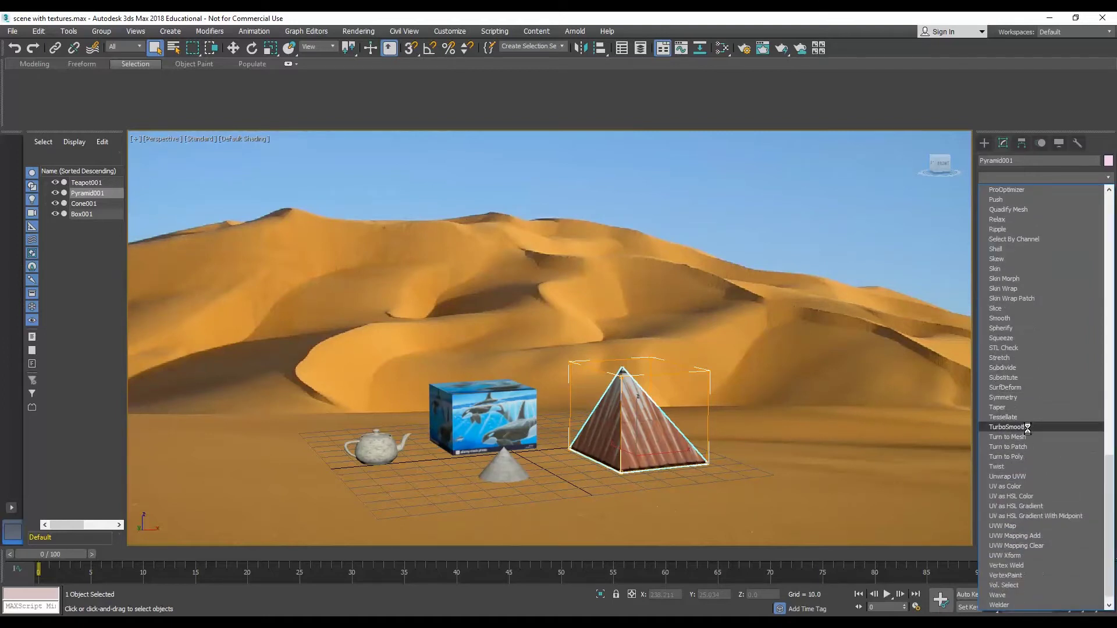
{"action": "left_click", "coordinate": [1028, 430]}
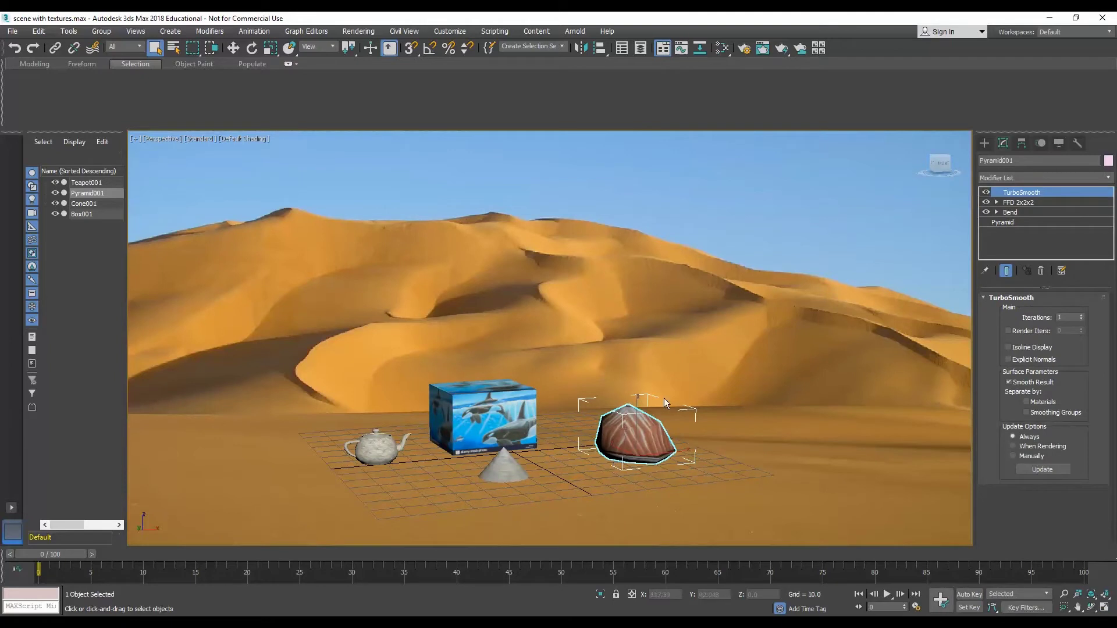
{"action": "left_click", "coordinate": [1081, 317]}
{"action": "left_click", "coordinate": [1081, 318]}
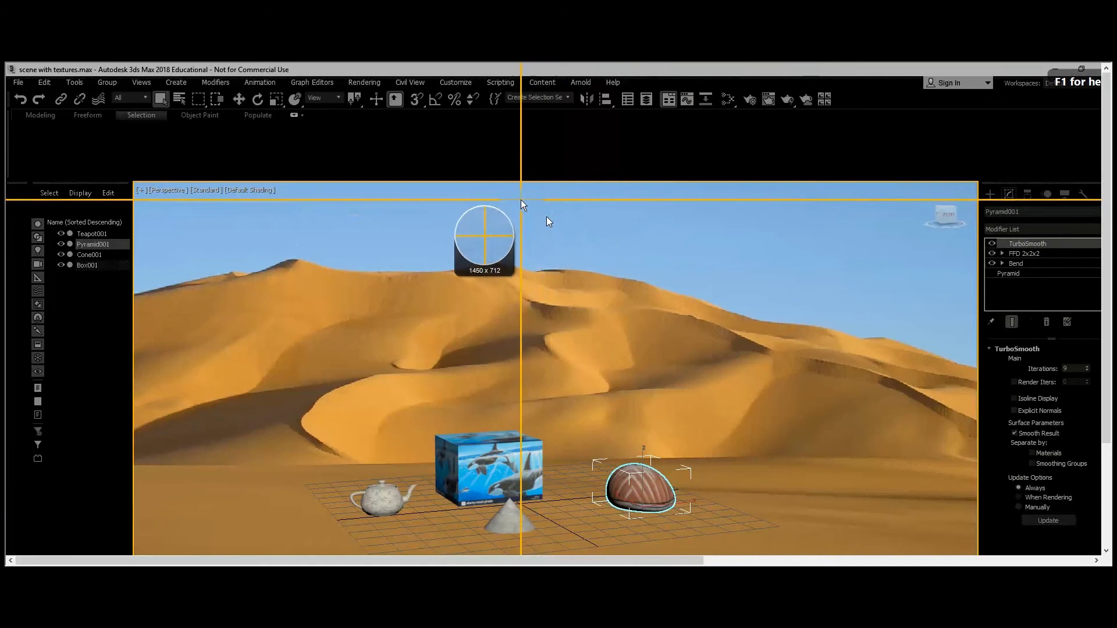
Step: Capture the 3ds Max viewport plus modifier panel region in Snagit and open it in the editor
{"action": "left_click_drag", "start_coordinate": [522, 199], "coordinate": [978, 554]}
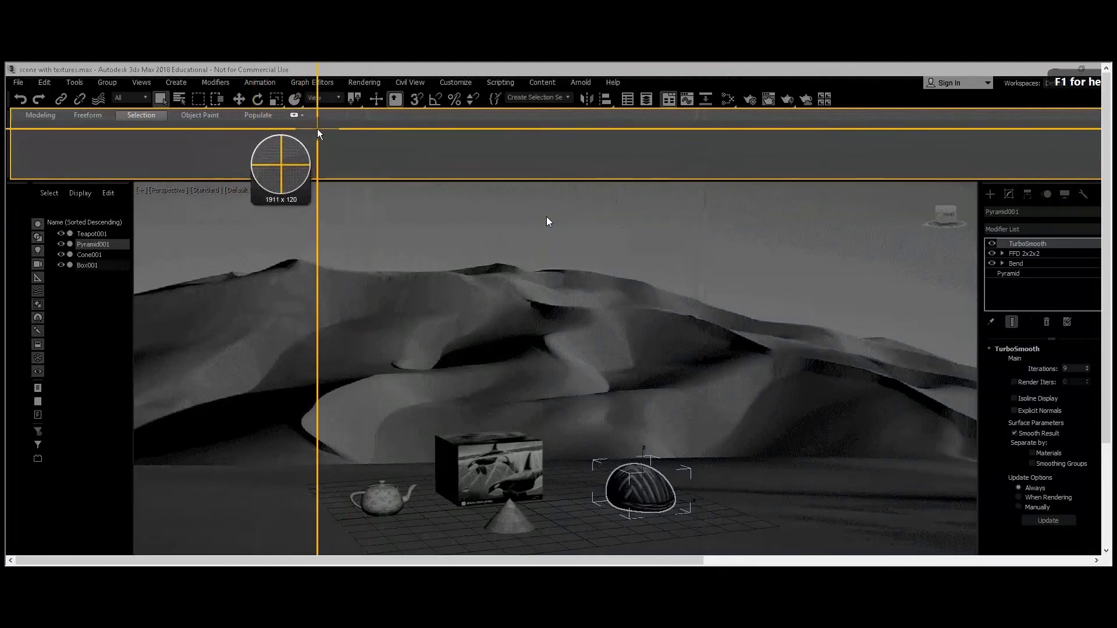
{"action": "left_click_drag", "start_coordinate": [316, 128], "coordinate": [1101, 556]}
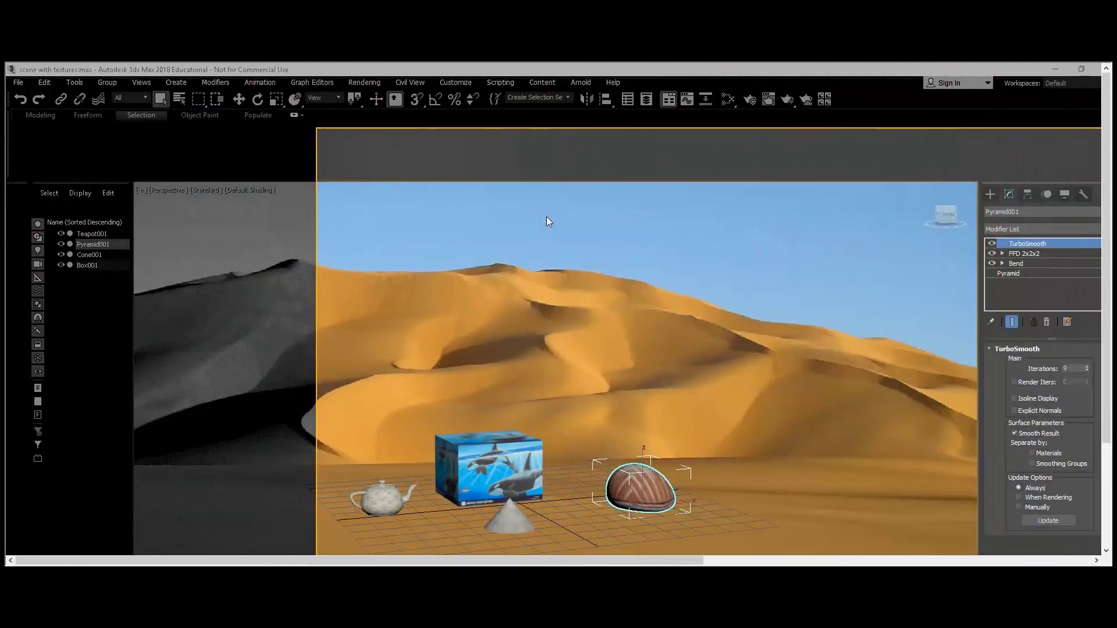
{"action": "left_click", "coordinate": [547, 221]}
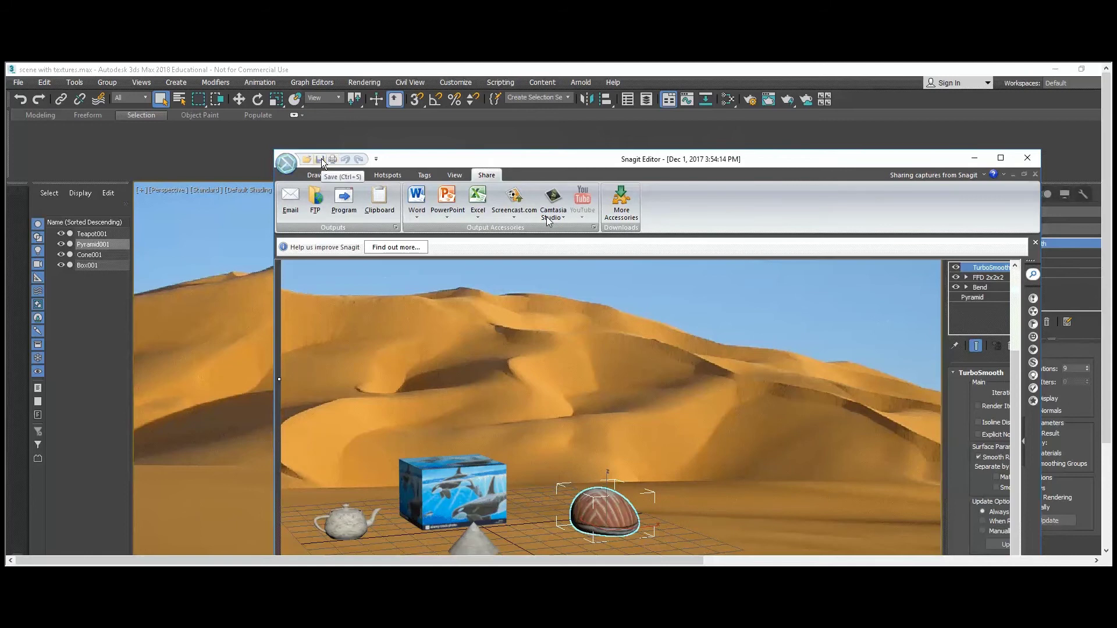
Step: Save the Snagit capture to the Desktop as the JPG file 'mods'
{"action": "left_click", "coordinate": [320, 159]}
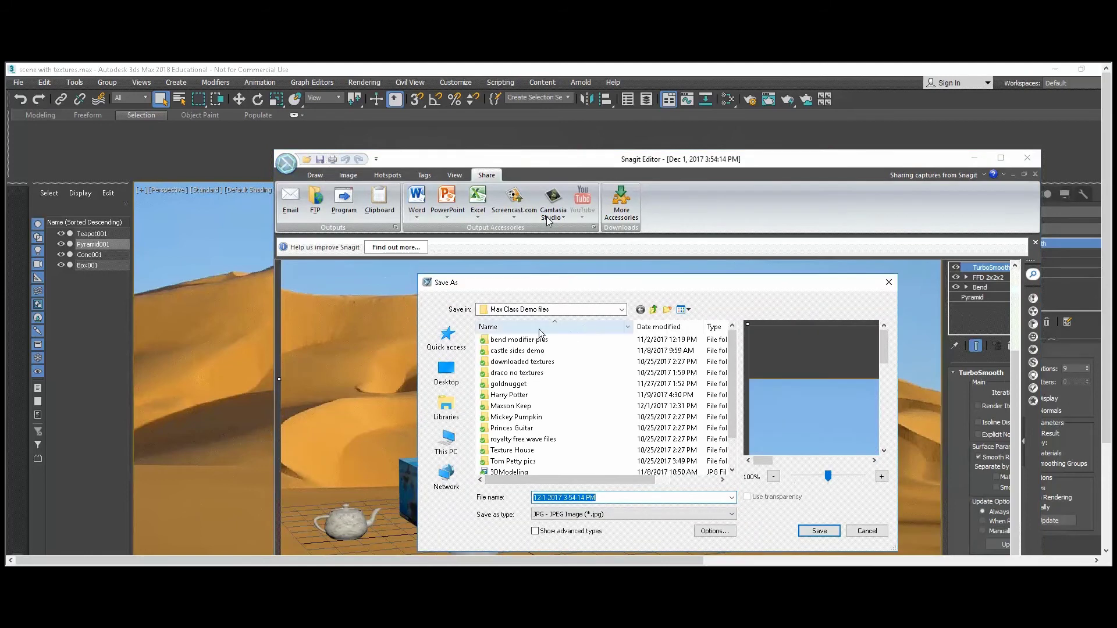
{"action": "left_click", "coordinate": [446, 372]}
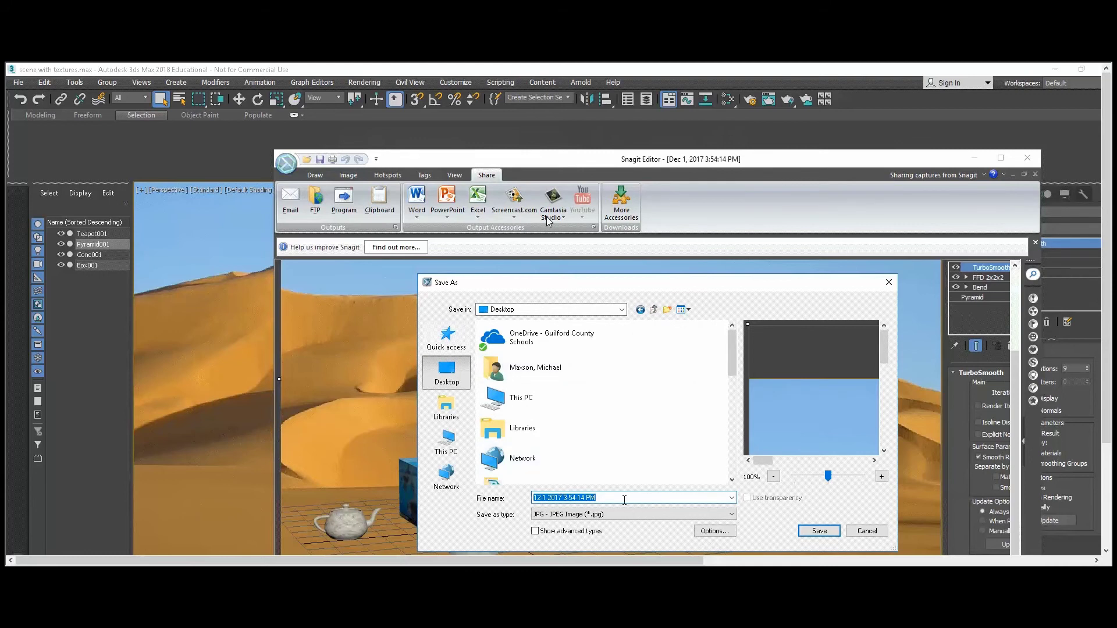
{"action": "type", "text": "mods"}
{"action": "left_click", "coordinate": [818, 532]}
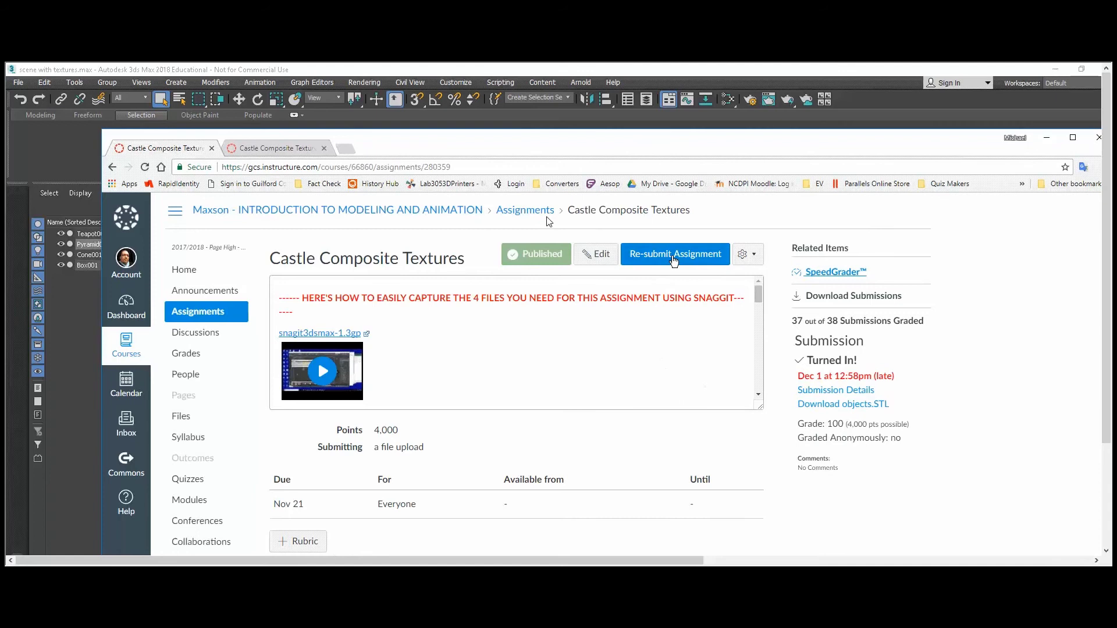
Step: Resubmit Castle Composite Textures with Desktop mods.jpg attached, accepting the overdue prompt
{"action": "left_click", "coordinate": [675, 260]}
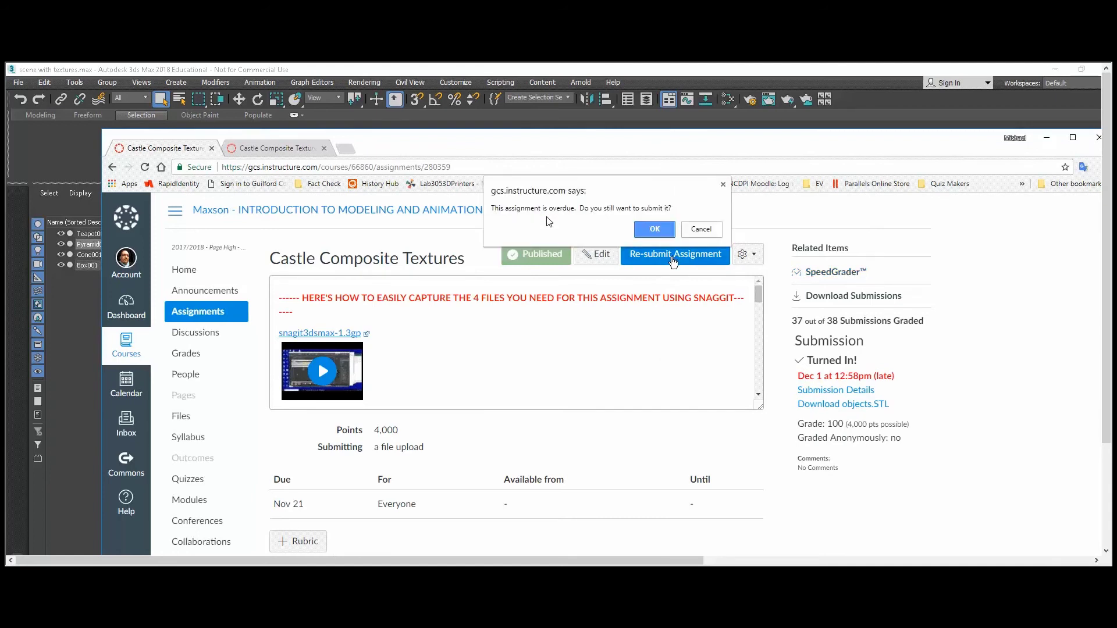
{"action": "left_click", "coordinate": [667, 231]}
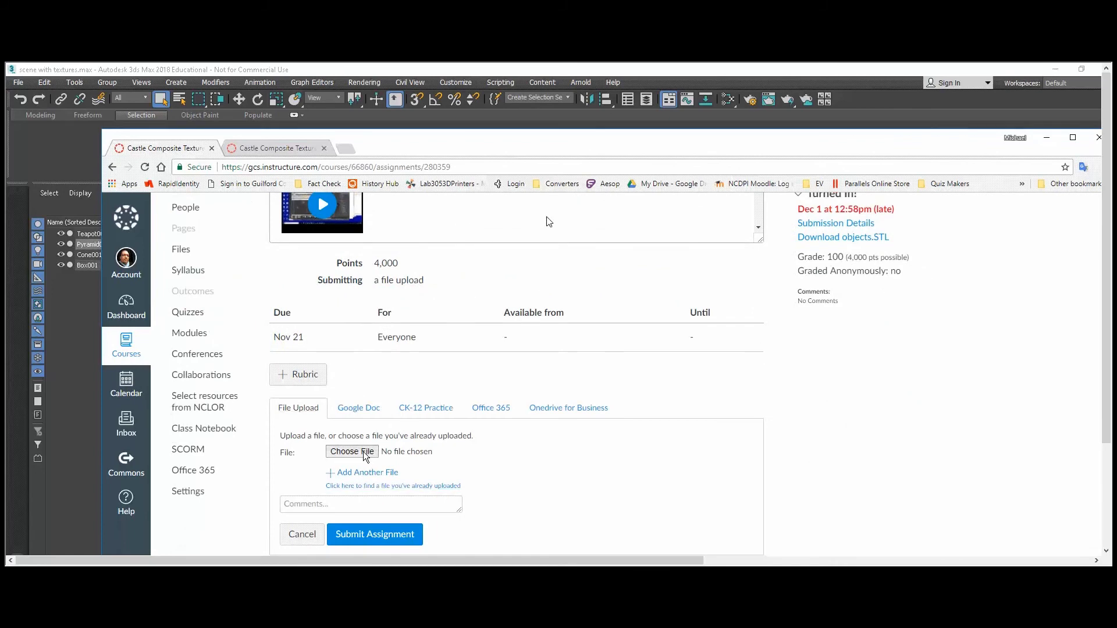
{"action": "left_click", "coordinate": [352, 452]}
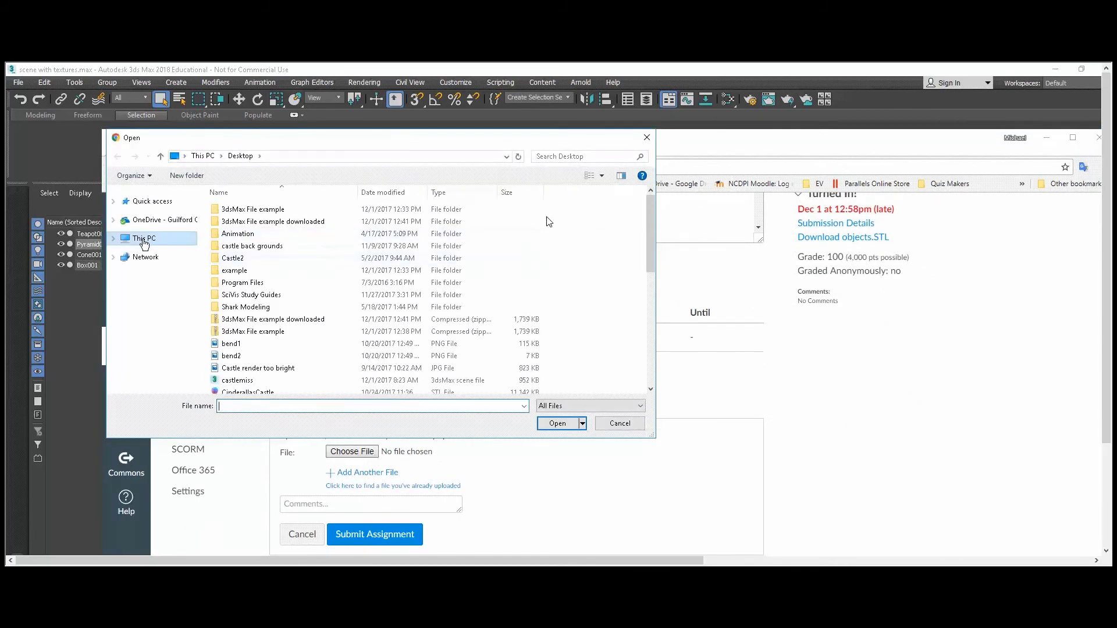
{"action": "left_click", "coordinate": [144, 239]}
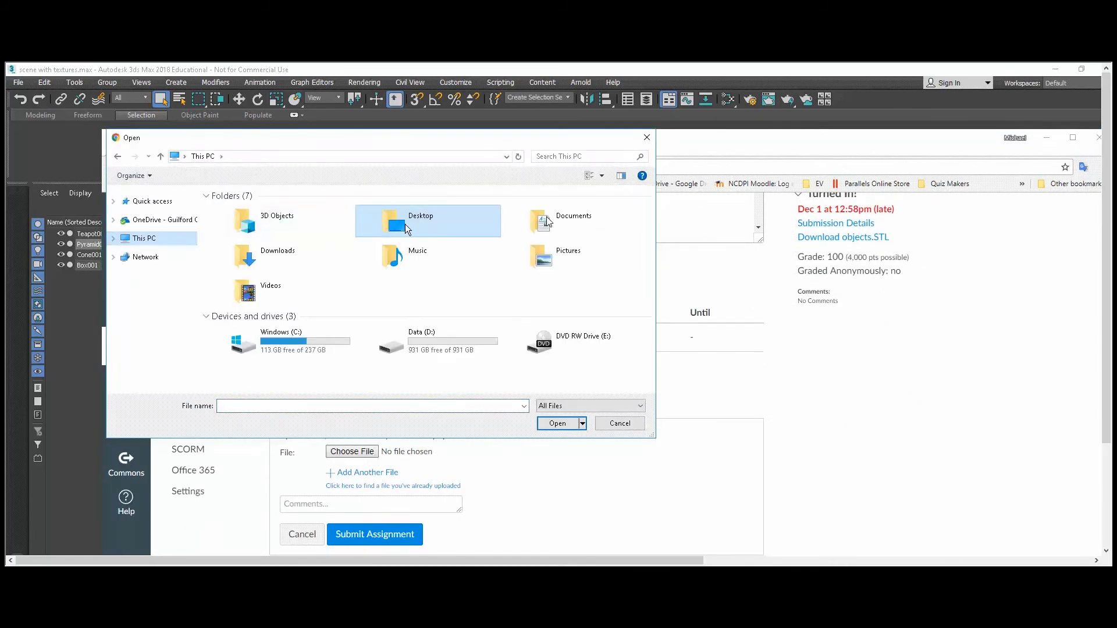
{"action": "double_click", "coordinate": [407, 227]}
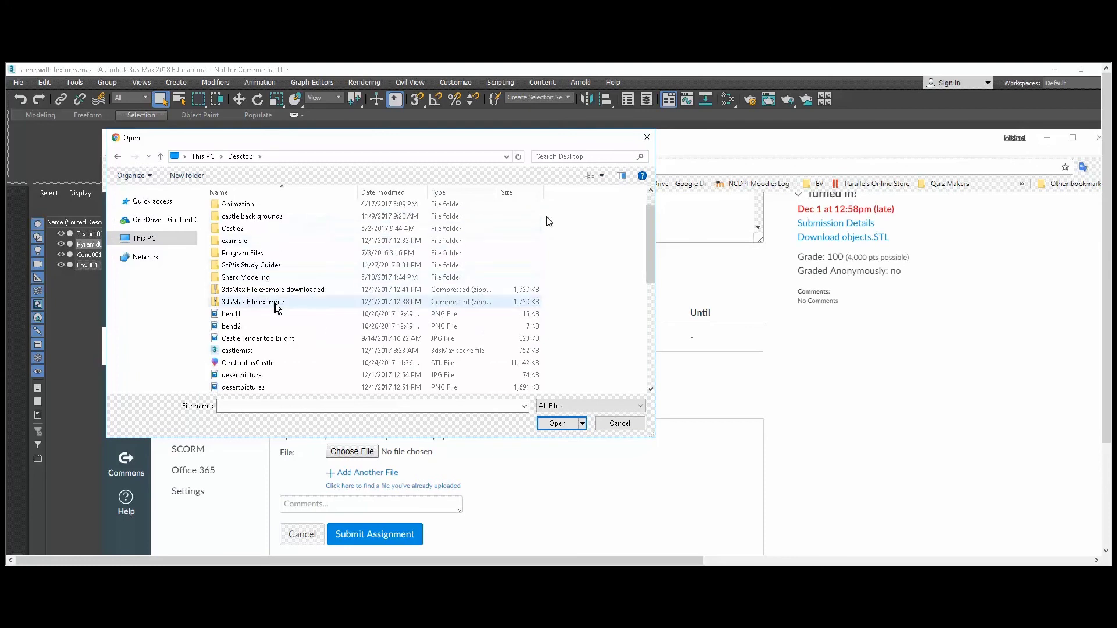
{"action": "scroll", "coordinate": [276, 309], "scroll_direction": "down", "scroll_amount": 5}
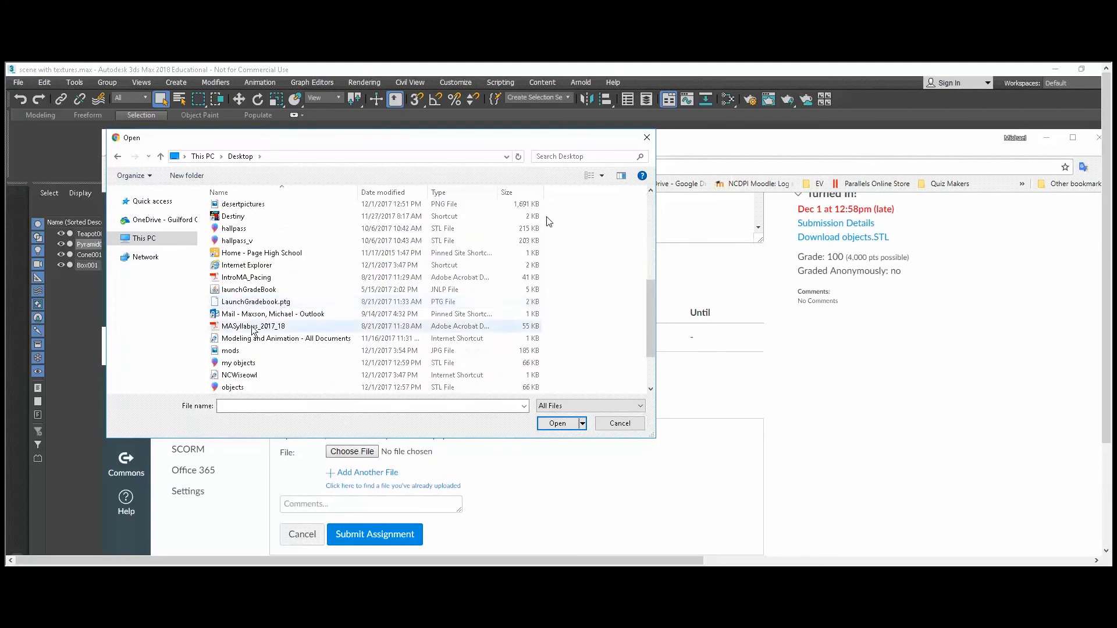
{"action": "left_click", "coordinate": [228, 352]}
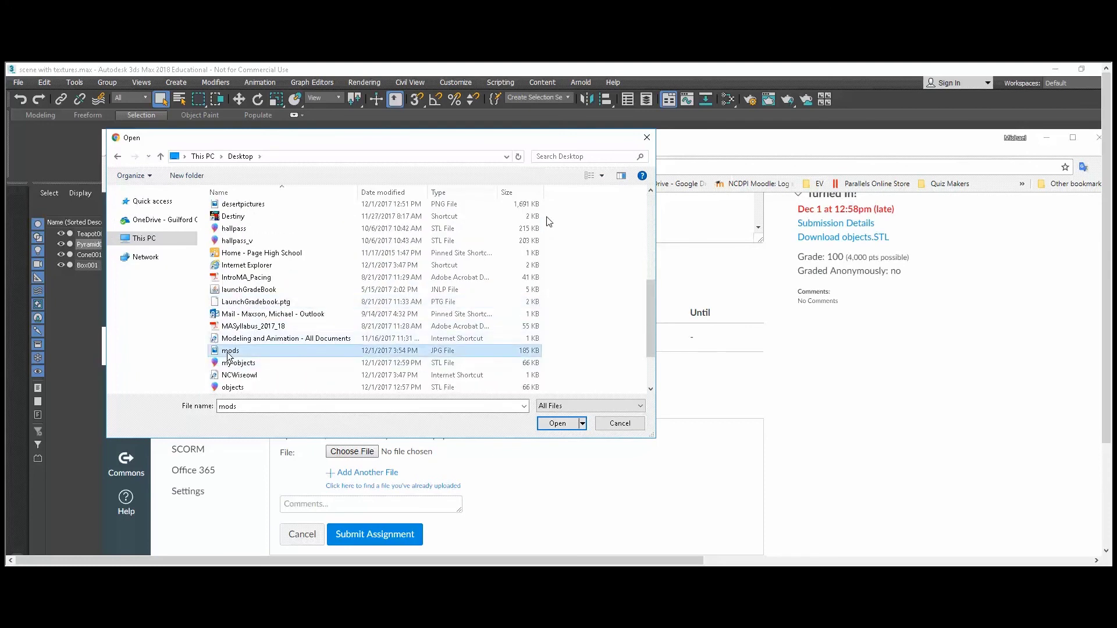
{"action": "left_click", "coordinate": [559, 424]}
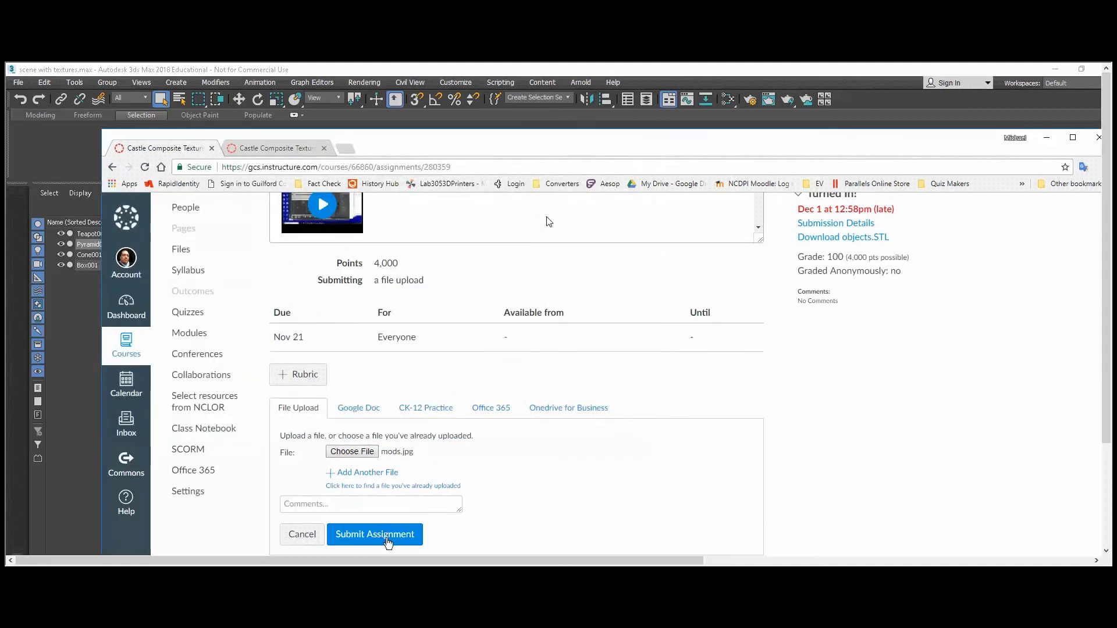
{"action": "left_click", "coordinate": [384, 538]}
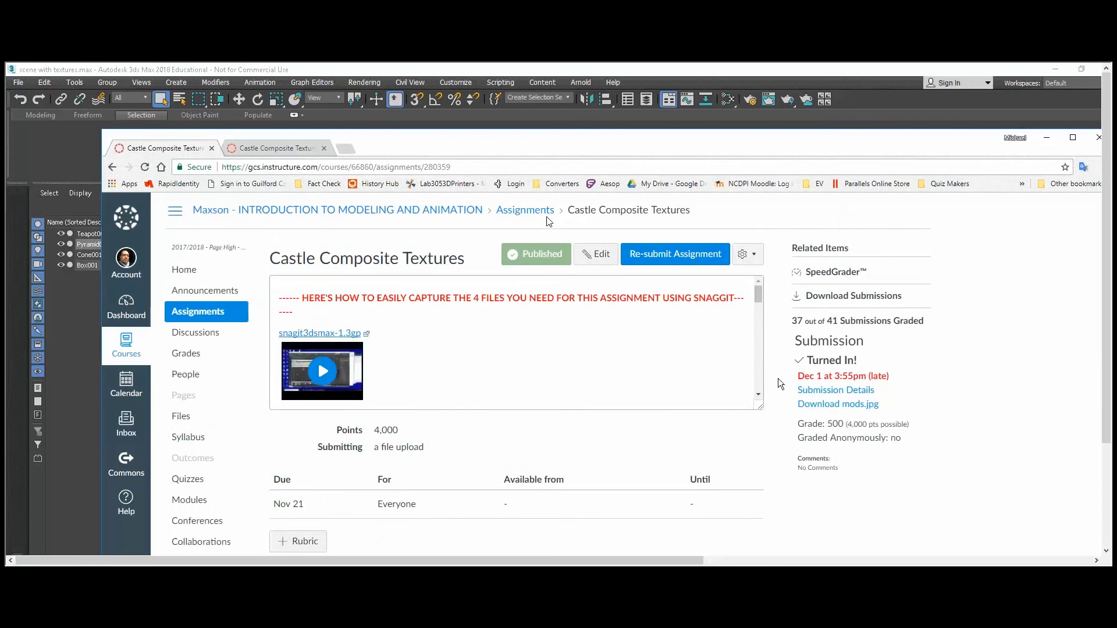
Step: Switch to the SpeedGrader tab showing the mods.jpg submission
{"action": "key", "text": "ctrl+Tab"}
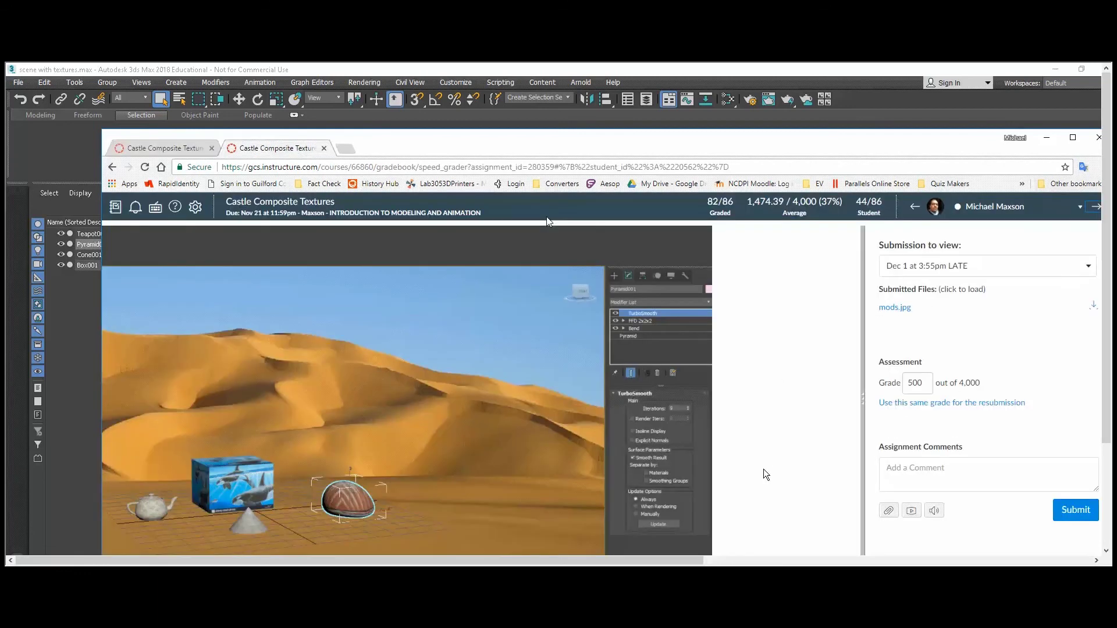